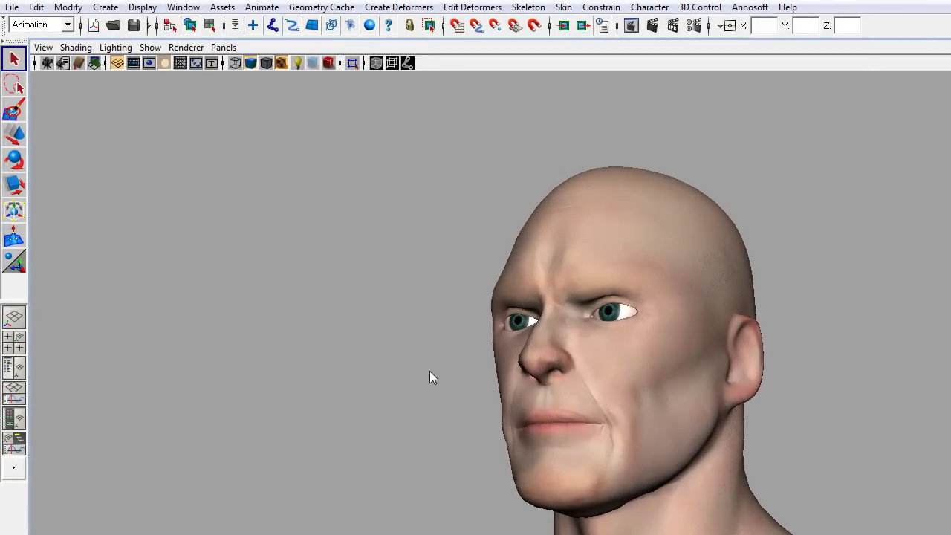
# Step: Inspect the head's viseme blend shape sliders in the Blend Shape editor, then close the editor
pyautogui.keyDown('alt'); pyautogui.moveTo(430, 377); pyautogui.dragTo(428, 370); pyautogui.keyUp('alt')
pyautogui.keyDown('alt'); pyautogui.moveTo(679, 472); pyautogui.dragTo(599, 381); pyautogui.keyUp('alt')
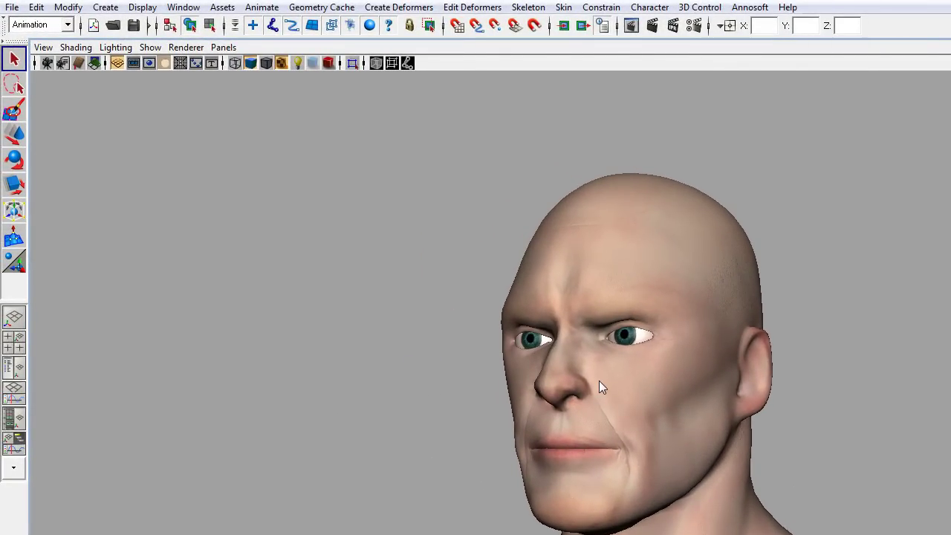
pyautogui.keyDown('alt'); pyautogui.moveTo(414, 376); pyautogui.dragTo(441, 372); pyautogui.keyUp('alt')
pyautogui.click(184, 7)
pyautogui.moveTo(209, 57)
pyautogui.click(361, 106)
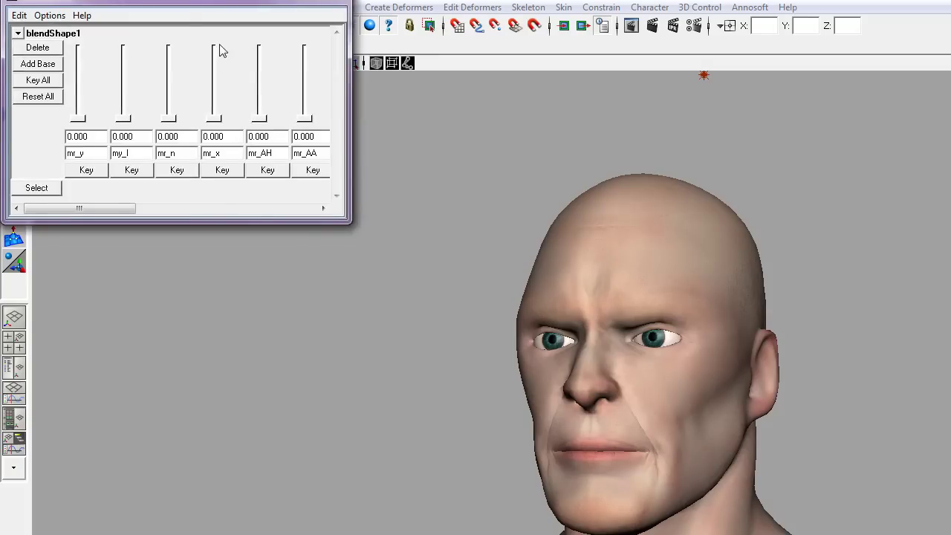
pyautogui.moveTo(186, 9); pyautogui.dragTo(200, 54)
pyautogui.moveTo(94, 165); pyautogui.dragTo(228, 165)
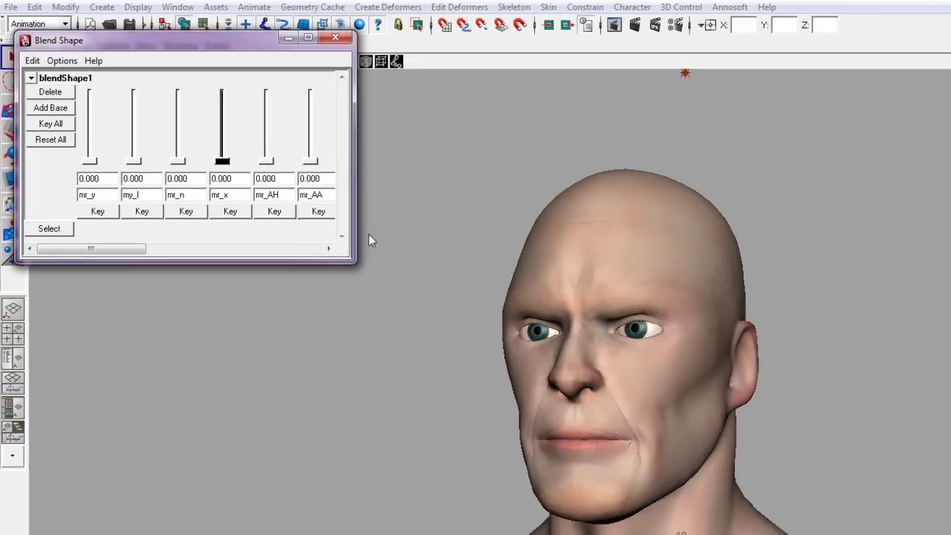
pyautogui.click(340, 38)
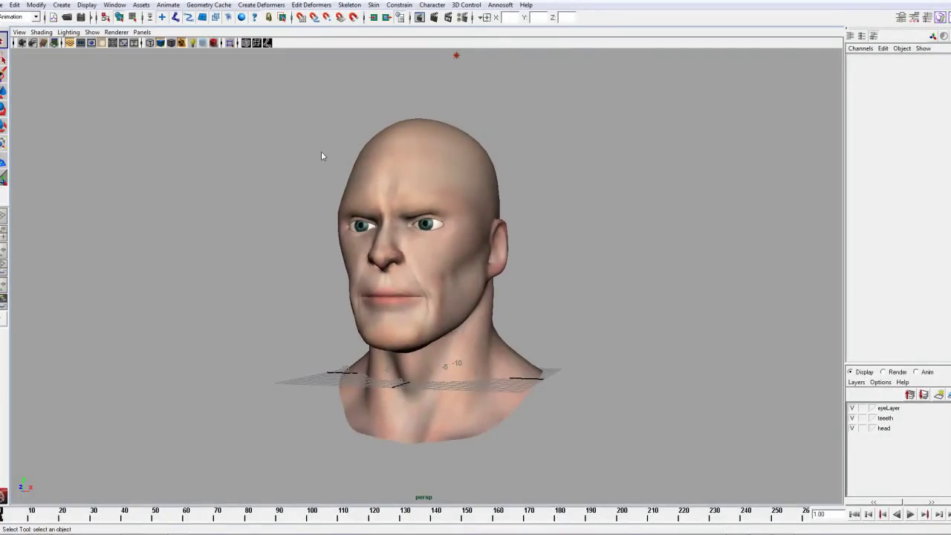
# Step: Open the Annosoft setup for creating character controls
pyautogui.keyDown('alt'); pyautogui.moveTo(321, 156); pyautogui.dragTo(339, 146); pyautogui.keyUp('alt')
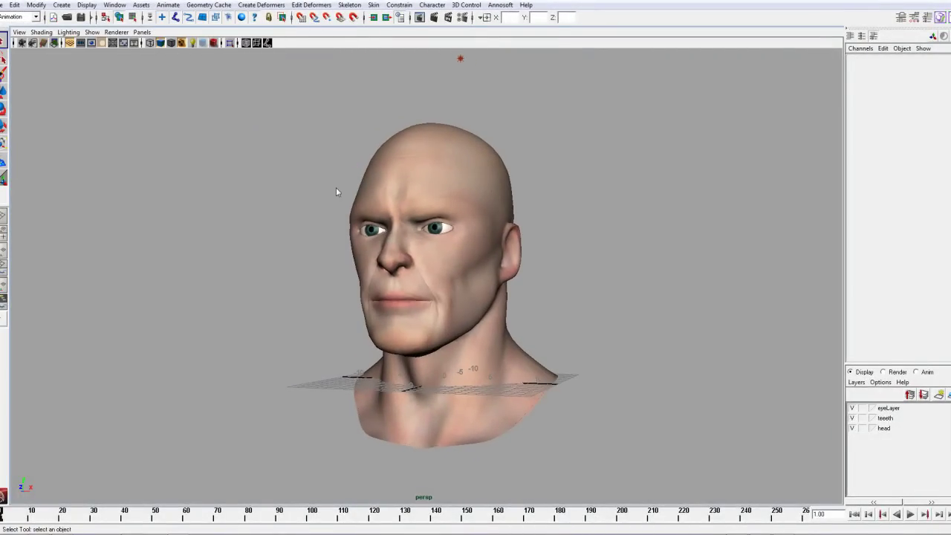
pyautogui.keyDown('alt'); pyautogui.moveTo(410, 243); pyautogui.dragTo(438, 223); pyautogui.keyUp('alt')
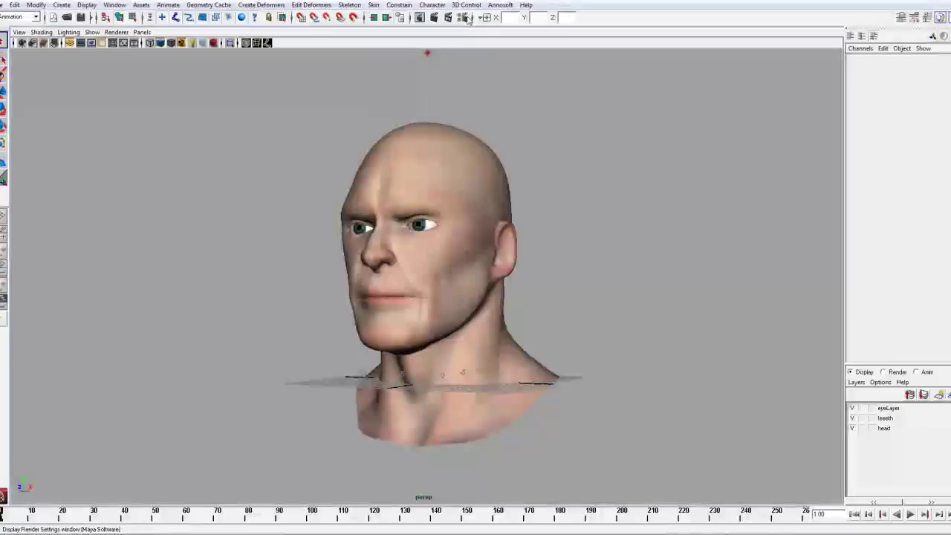
pyautogui.click(491, 7)
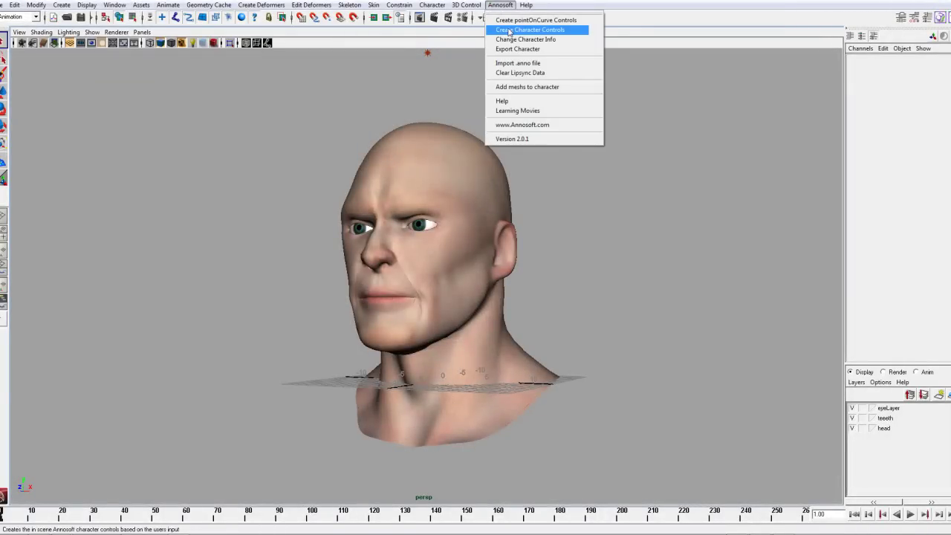
pyautogui.click(543, 31)
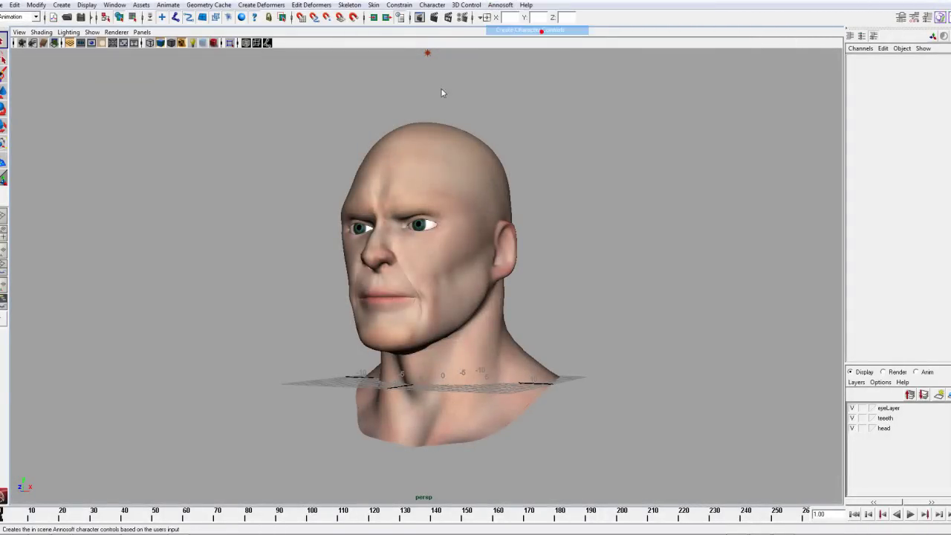
pyautogui.moveTo(365, 37); pyautogui.dragTo(618, 59)
pyautogui.moveTo(496, 57); pyautogui.dragTo(485, 55)
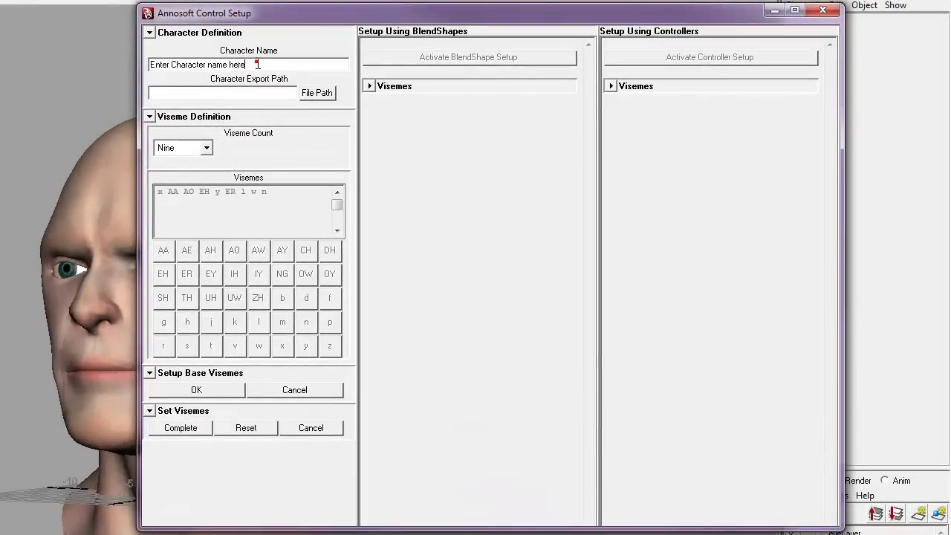
# Step: Name the character mr_blendosoft and set its export path to the example_scenes folder
pyautogui.tripleClick(488, 89)
pyautogui.write('mr_blendosoft')
pyautogui.click(322, 99)
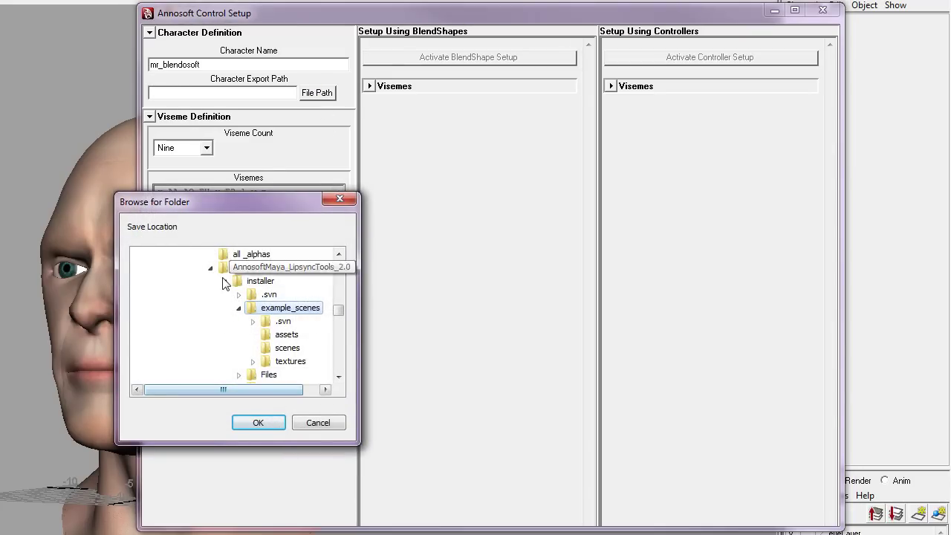
pyautogui.click(258, 422)
pyautogui.moveTo(257, 9); pyautogui.dragTo(207, 23)
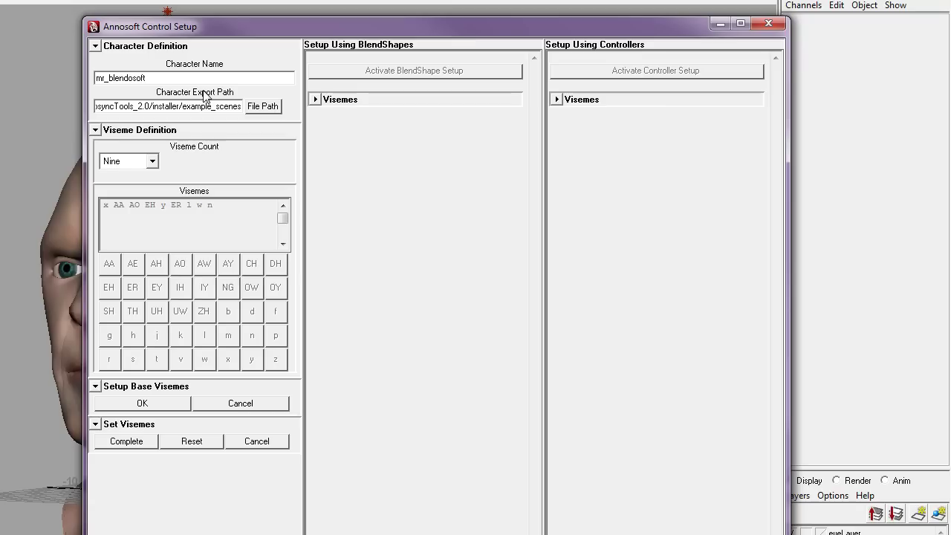
pyautogui.moveTo(199, 32); pyautogui.dragTo(151, 20)
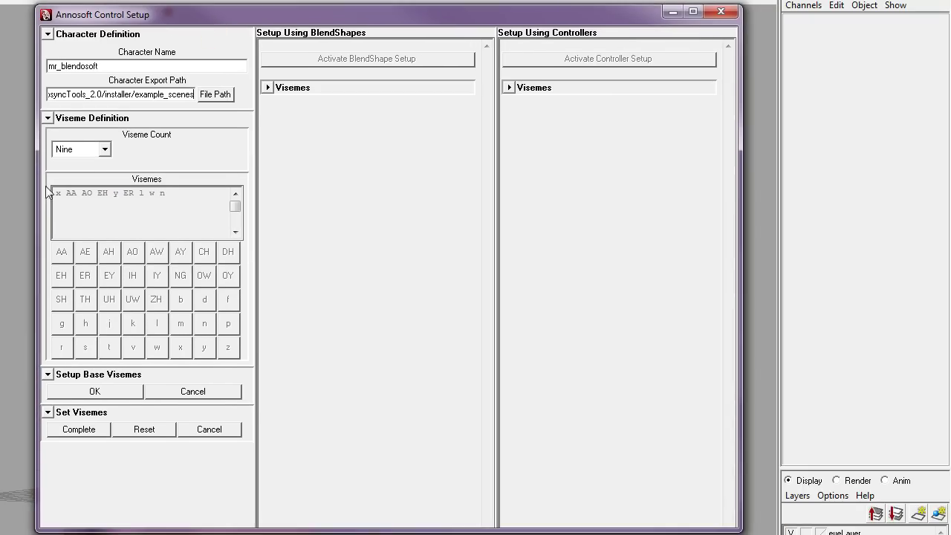
# Step: Try the Nine and Seventeen presets for the viseme count
pyautogui.click(89, 151)
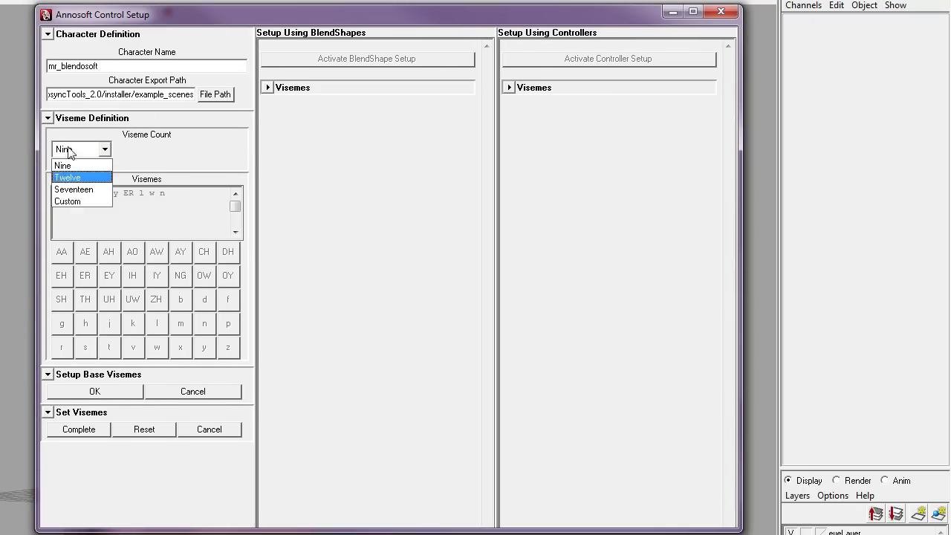
pyautogui.click(81, 165)
pyautogui.click(96, 148)
pyautogui.click(90, 189)
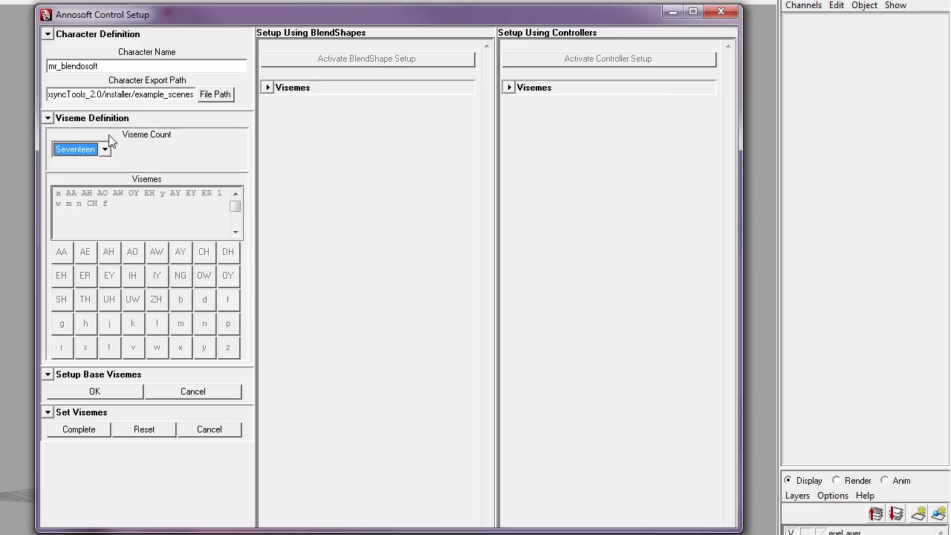
# Step: Try a Custom viseme set by adding visemes AA, AE, AH, AO, IH and AW
pyautogui.click(106, 149)
pyautogui.click(70, 203)
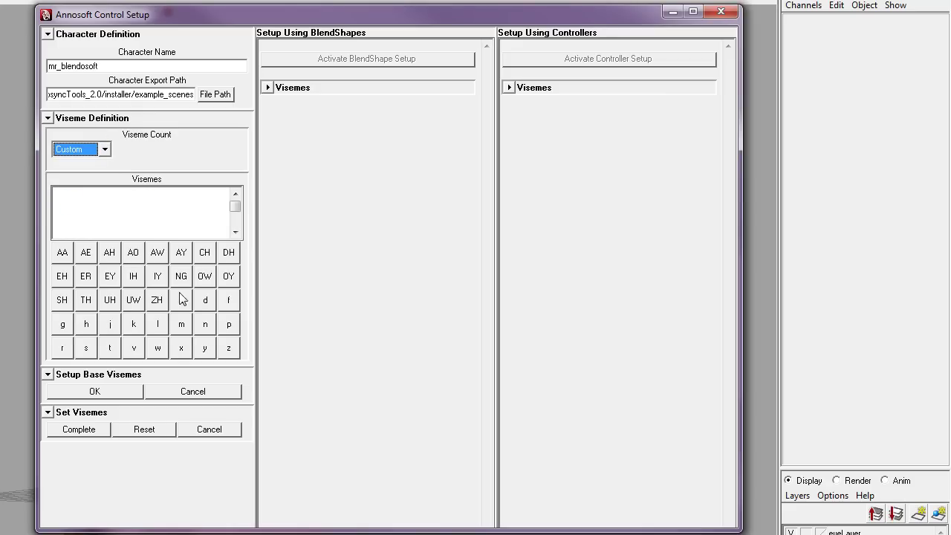
pyautogui.click(62, 253)
pyautogui.click(85, 252)
pyautogui.click(109, 252)
pyautogui.click(133, 253)
pyautogui.click(130, 276)
pyautogui.click(157, 254)
# Step: Set the viseme count to Seventeen and confirm the base viseme setup
pyautogui.click(103, 159)
pyautogui.click(74, 187)
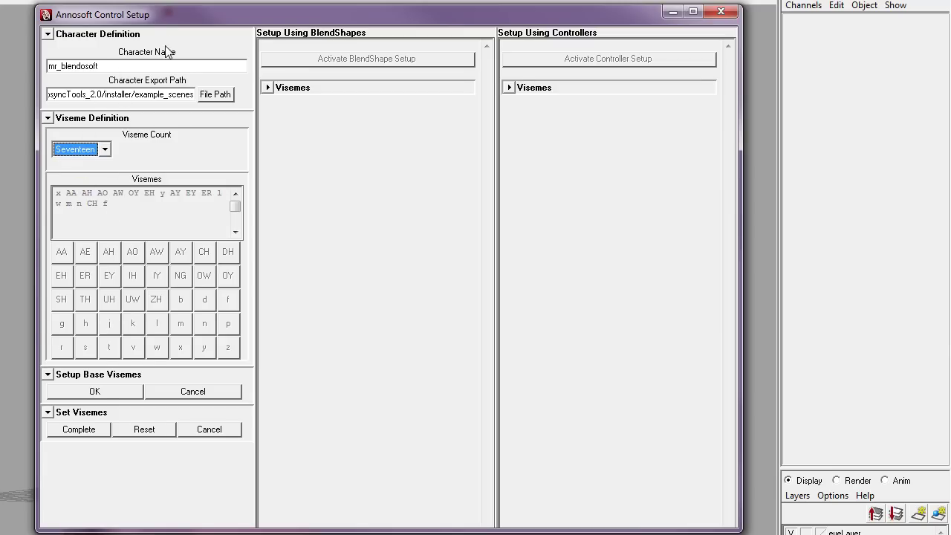
pyautogui.moveTo(166, 12); pyautogui.dragTo(120, 2)
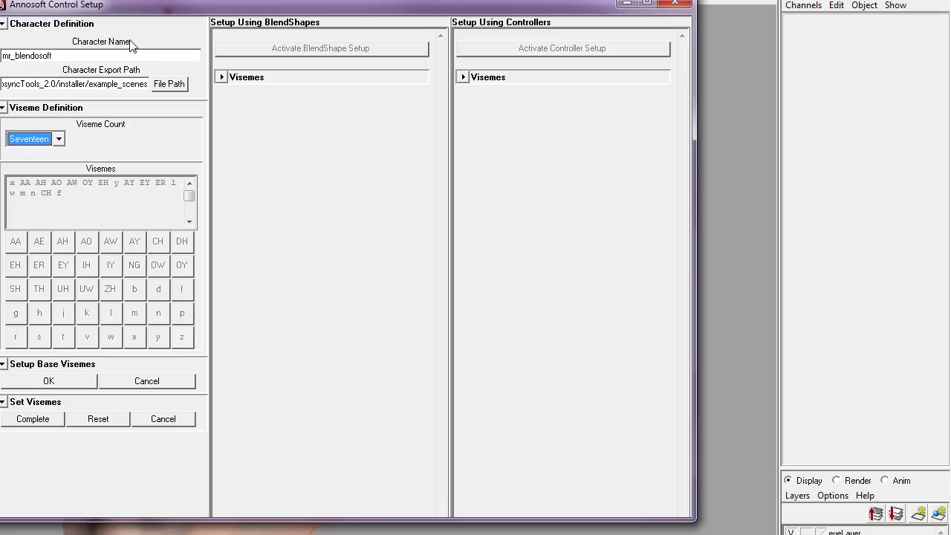
pyautogui.click(76, 385)
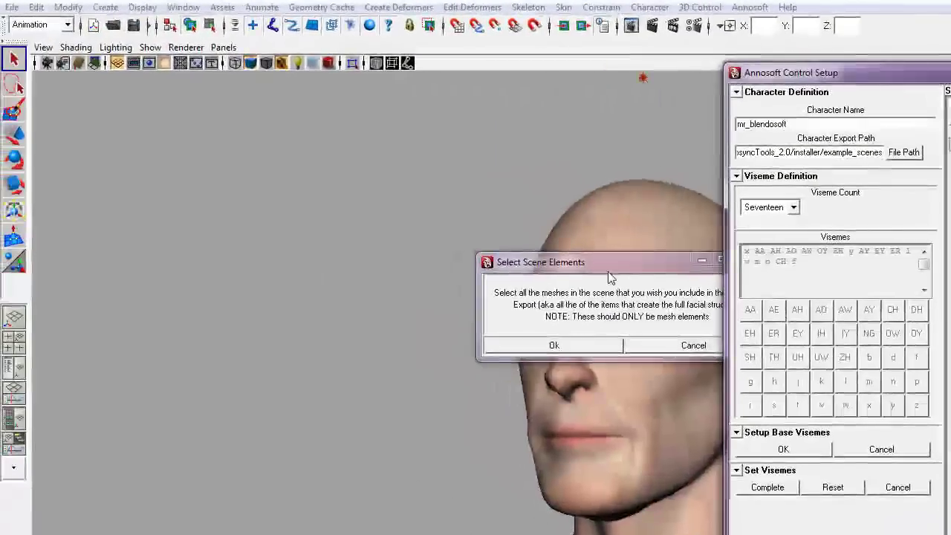
# Step: Select all the meshes that make up the head and confirm them for the Annosoft export
pyautogui.moveTo(610, 260); pyautogui.dragTo(314, 249)
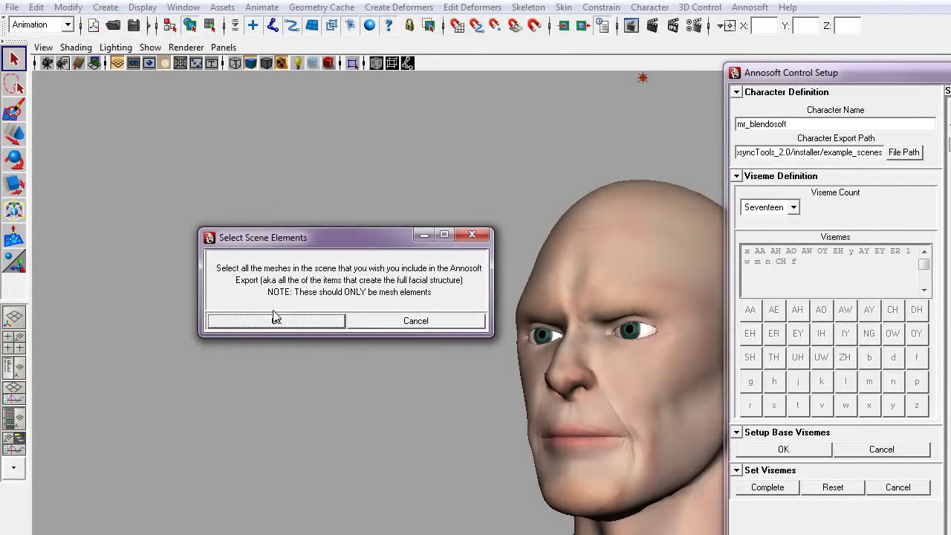
pyautogui.moveTo(518, 143); pyautogui.dragTo(736, 534)
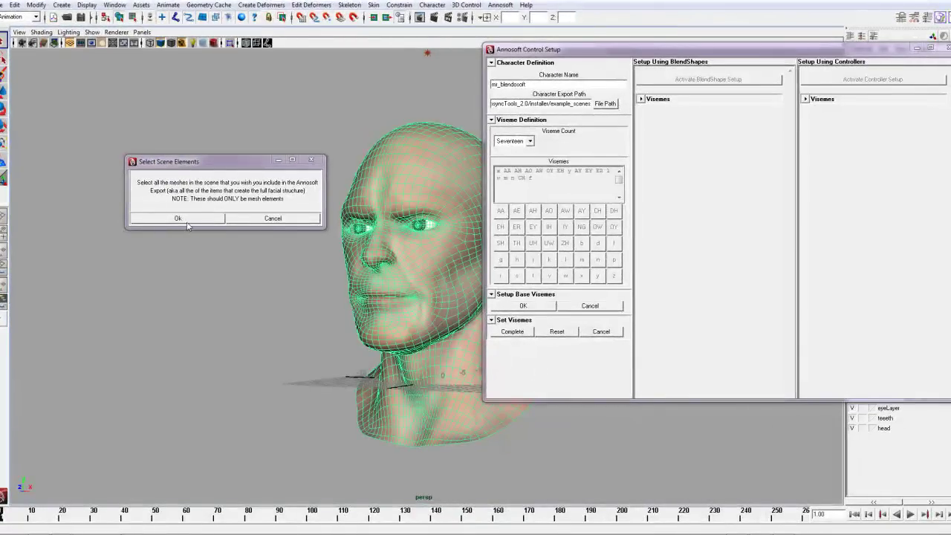
pyautogui.click(182, 219)
# Step: Move the whole viseme slider control board up beside the face
pyautogui.keyDown('alt'); pyautogui.moveTo(246, 218); pyautogui.dragTo(256, 234); pyautogui.keyUp('alt')
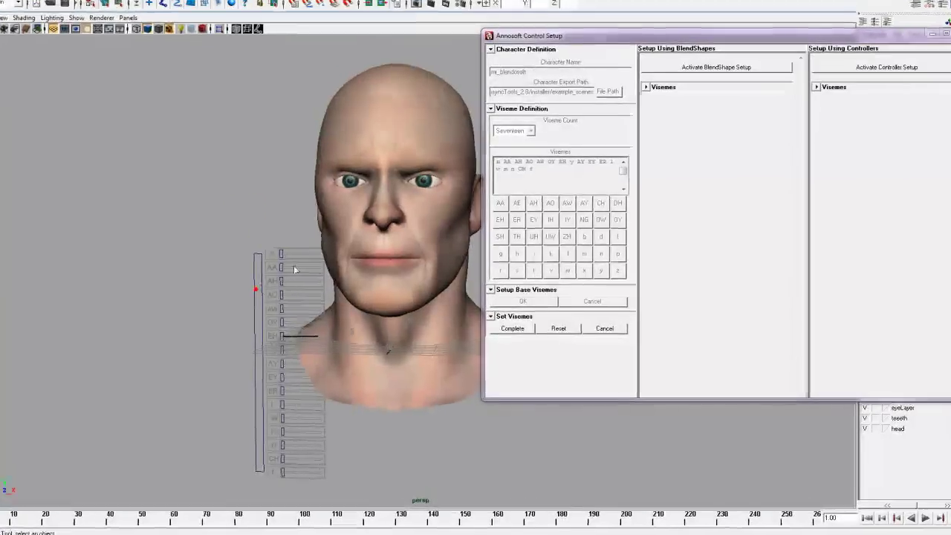
pyautogui.scroll(-1, 293, 266)
pyautogui.moveTo(298, 260); pyautogui.dragTo(270, 255)
pyautogui.press('w')
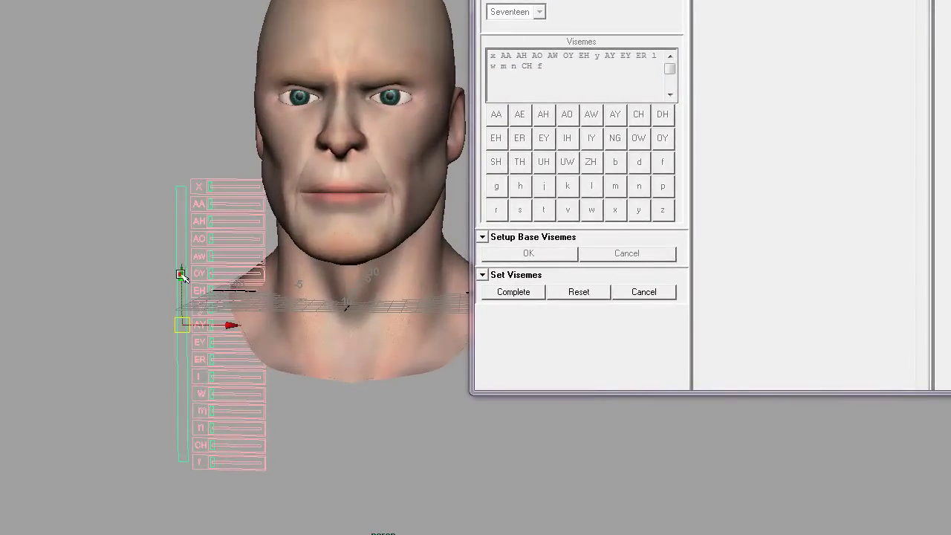
pyautogui.moveTo(181, 275); pyautogui.dragTo(159, 98)
# Step: Examine individual viseme sliders such as AA on the control board, then deselect them
pyautogui.keyDown('alt'); pyautogui.moveTo(229, 132); pyautogui.dragTo(79, 59); pyautogui.keyUp('alt')
pyautogui.click(79, 59)
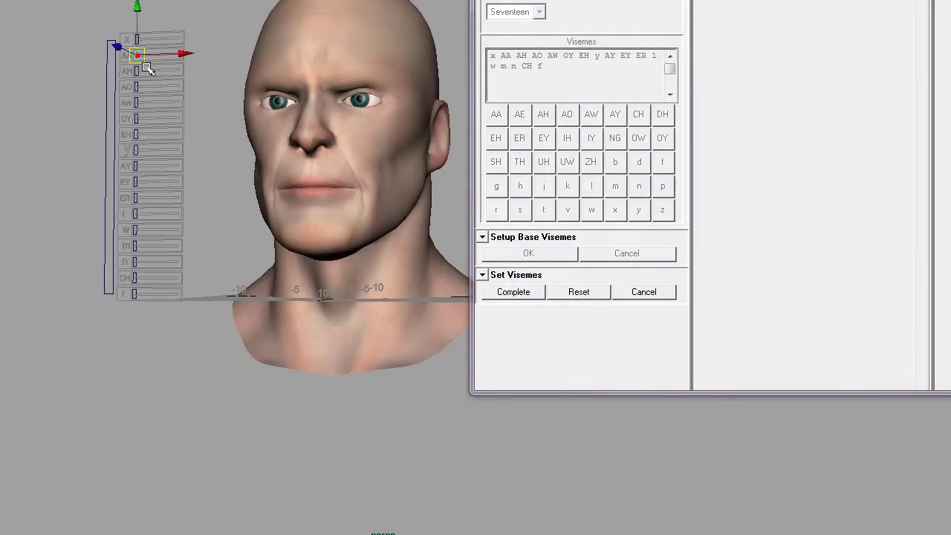
pyautogui.click(140, 74)
pyautogui.moveTo(187, 70); pyautogui.dragTo(94, 69)
pyautogui.click(72, 112)
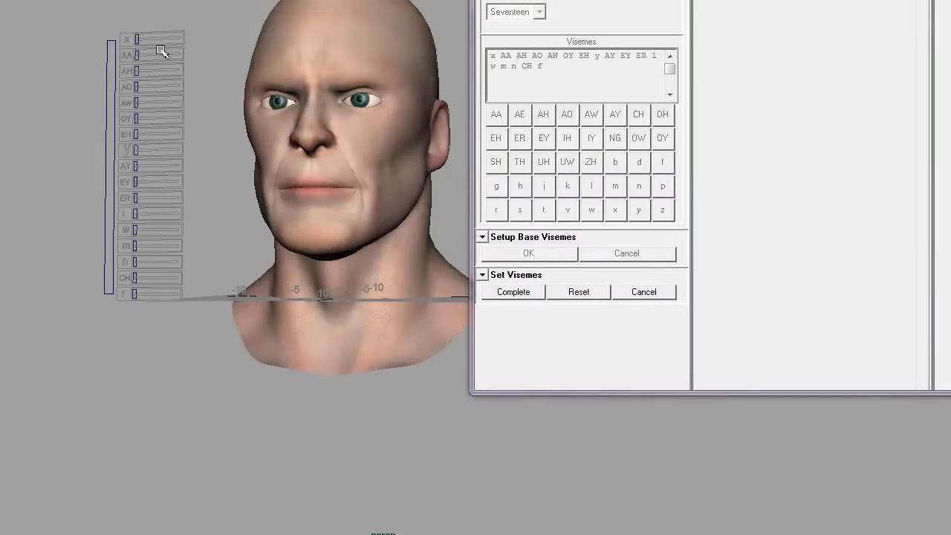
pyautogui.click(301, 47)
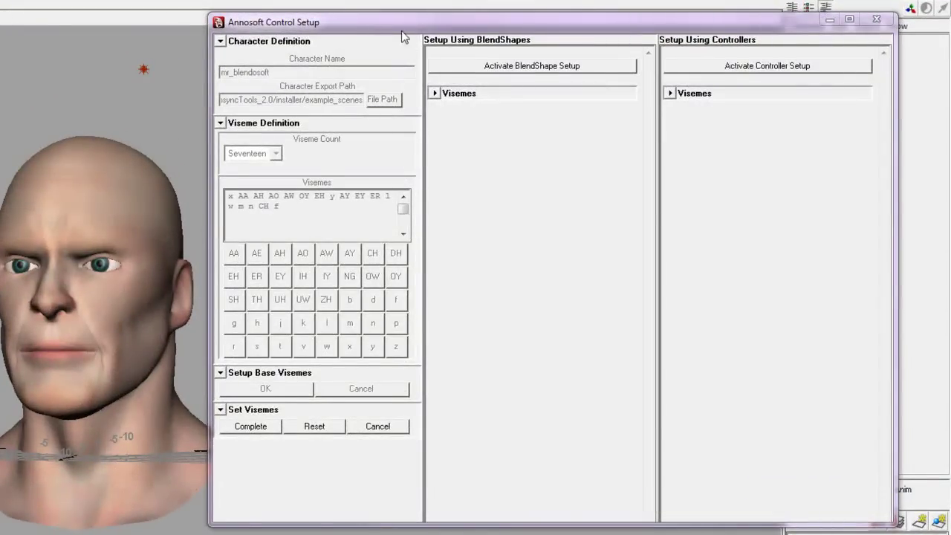
# Step: Activate the BlendShape setup using the head mesh as the object with the blend shape node
pyautogui.moveTo(402, 22); pyautogui.dragTo(417, 21)
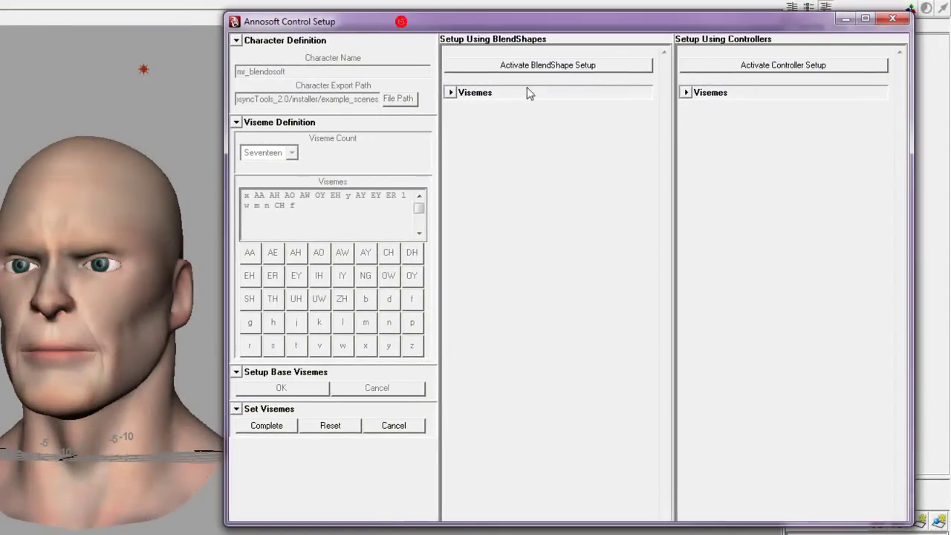
pyautogui.click(552, 67)
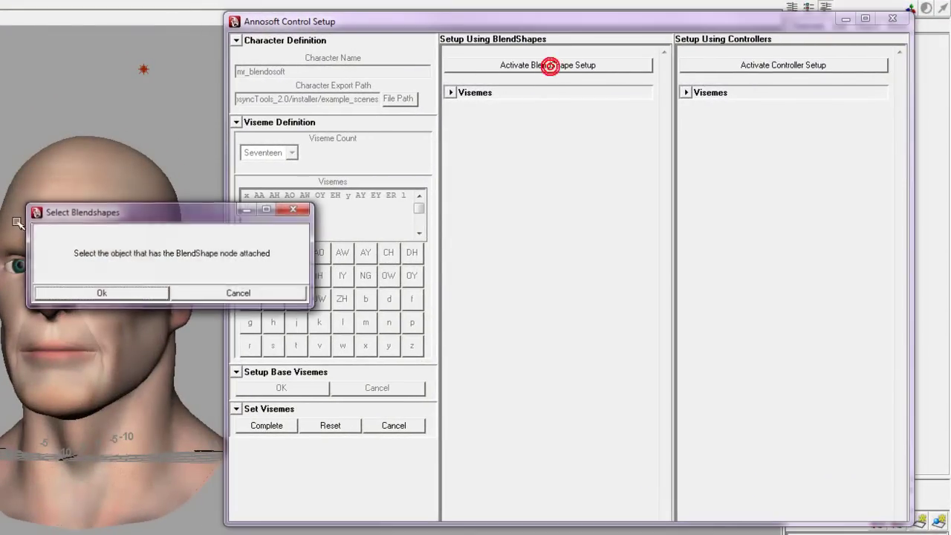
pyautogui.moveTo(104, 216); pyautogui.dragTo(322, 198)
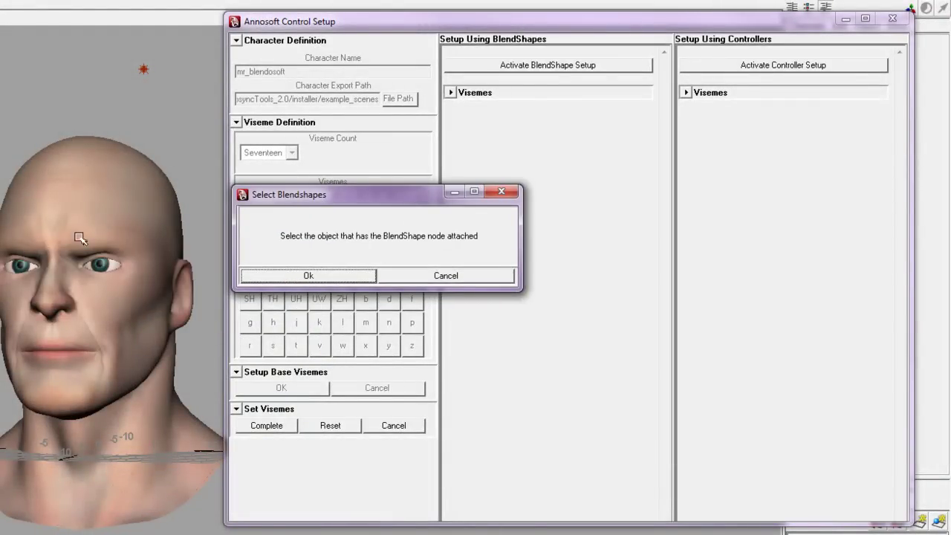
pyautogui.click(62, 192)
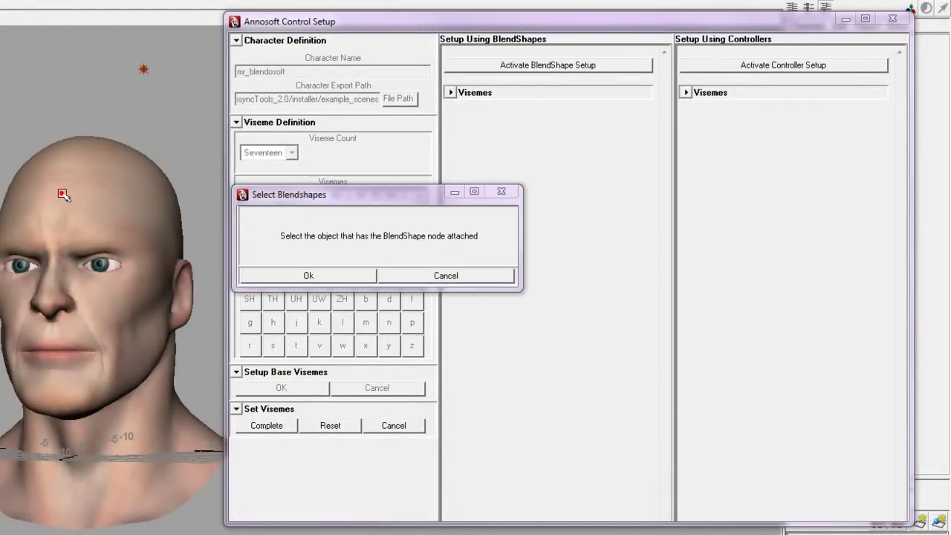
pyautogui.click(278, 274)
pyautogui.moveTo(664, 201); pyautogui.dragTo(666, 159)
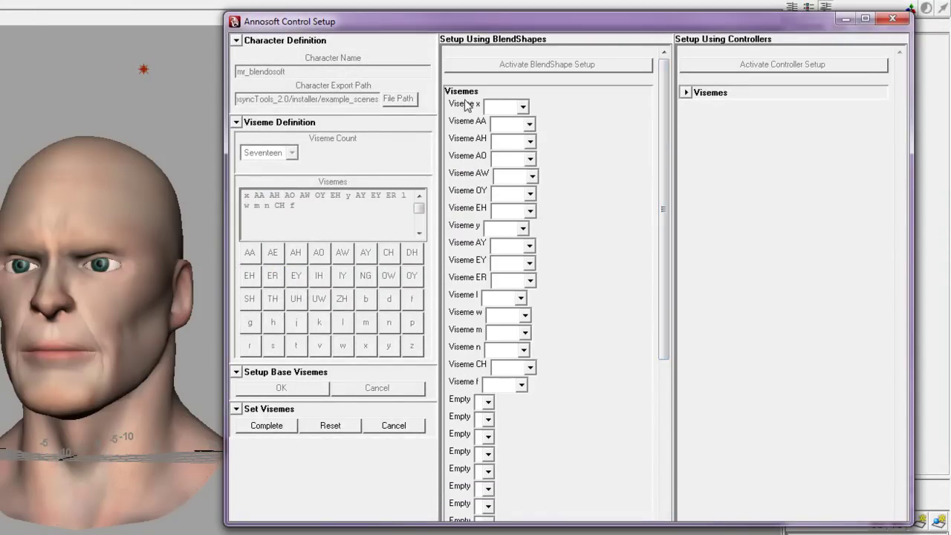
# Step: Assign the mr_x blend shape to Viseme x
pyautogui.click(524, 107)
pyautogui.click(525, 107)
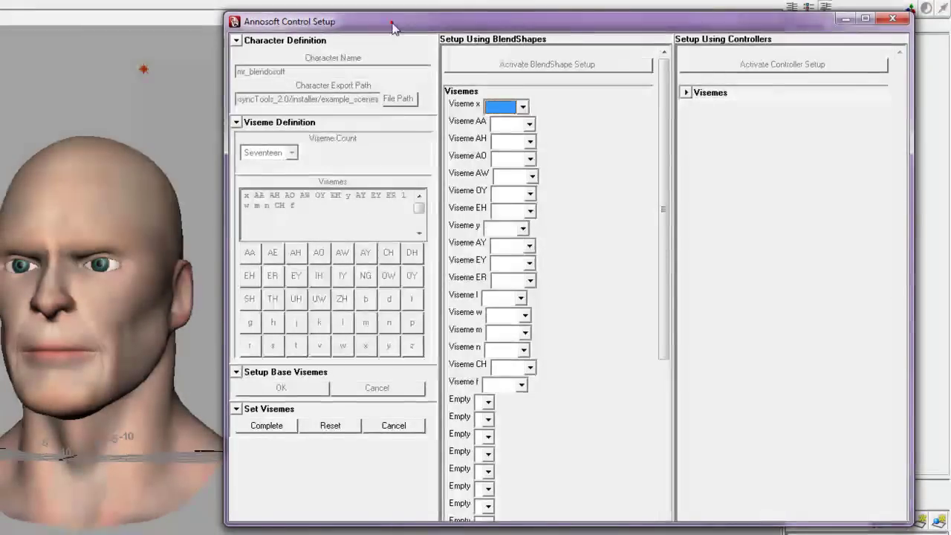
pyautogui.moveTo(394, 28); pyautogui.dragTo(373, 18)
pyautogui.click(503, 96)
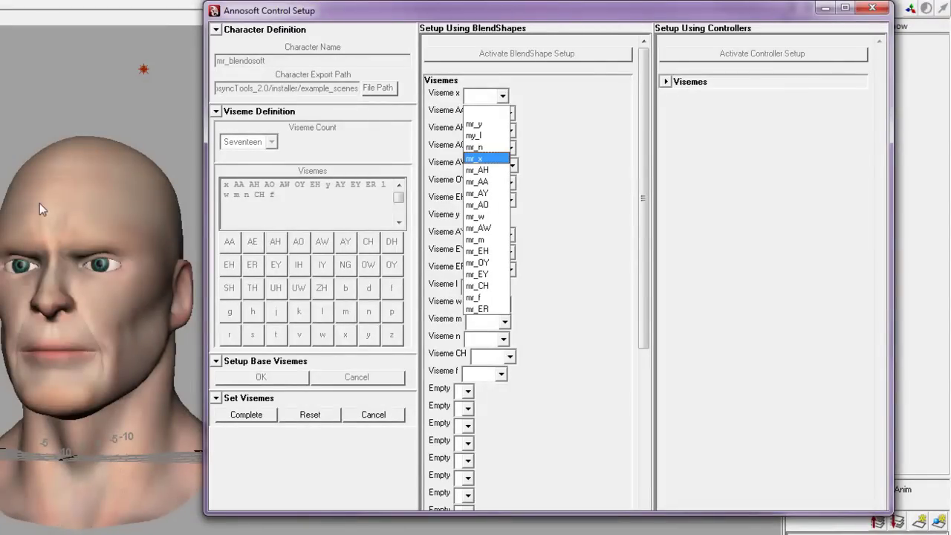
pyautogui.click(459, 23)
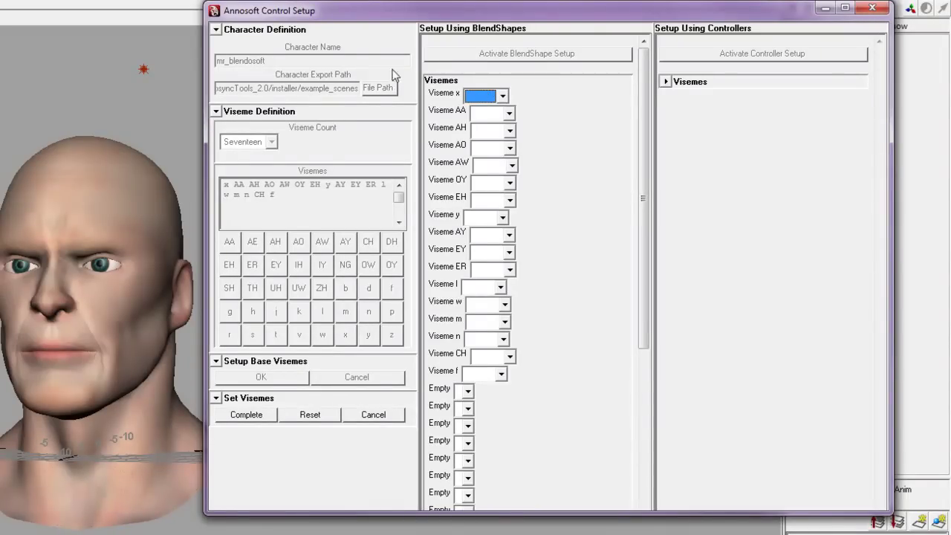
pyautogui.click(502, 95)
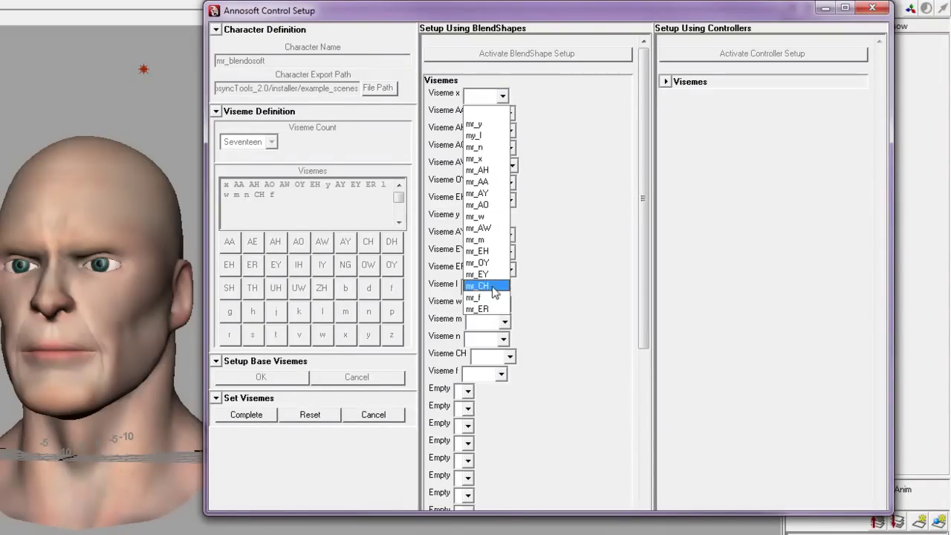
pyautogui.click(479, 158)
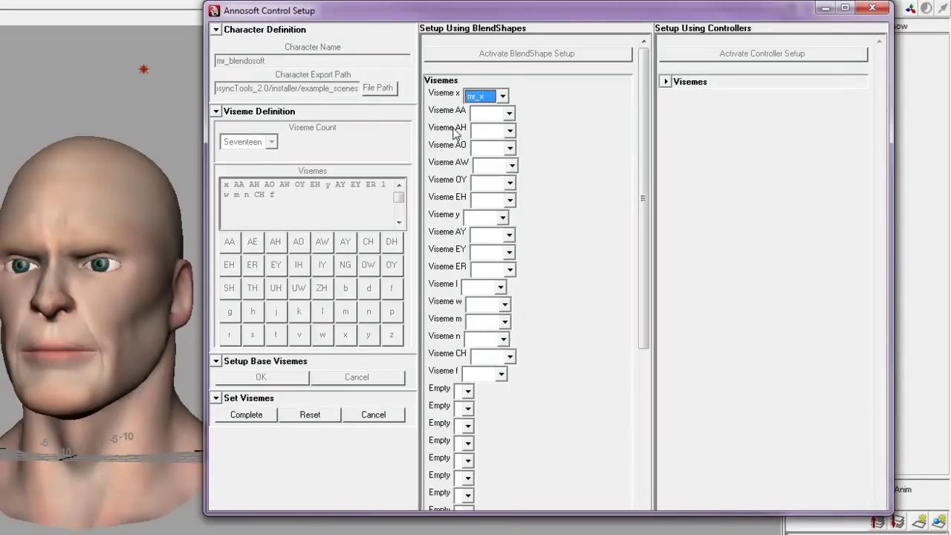
# Step: Assign the matching blend shapes to the remaining visemes from AA (mr_AA) through f (mr_f) and complete the viseme setup
pyautogui.click(509, 113)
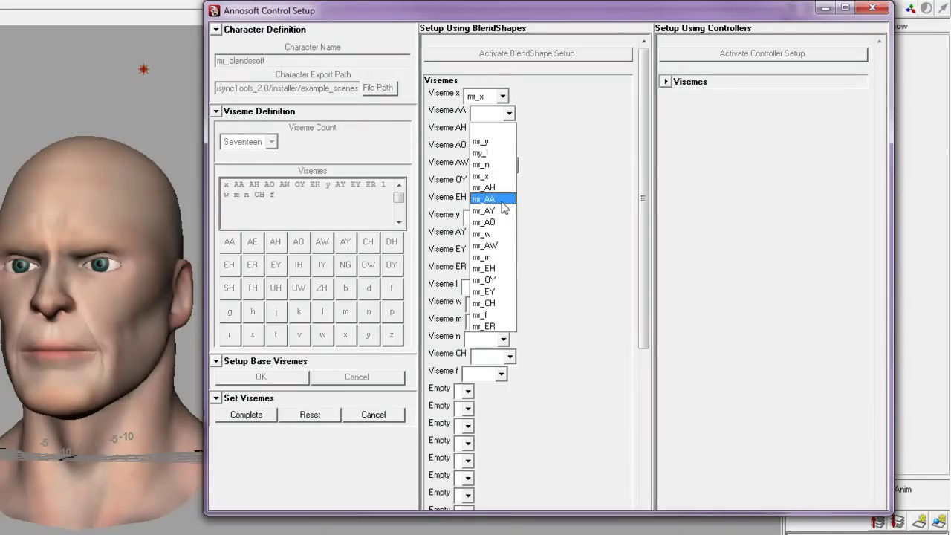
pyautogui.click(500, 200)
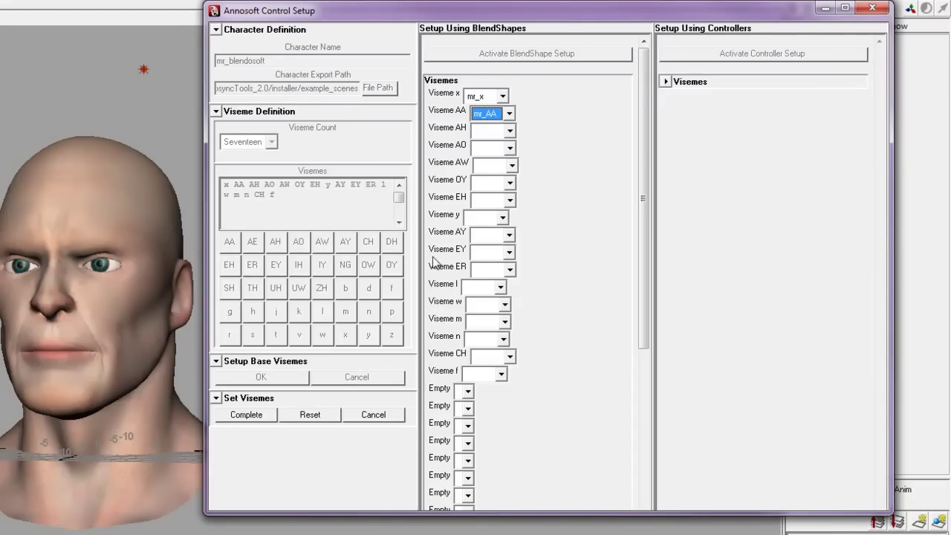
pyautogui.click(510, 130)
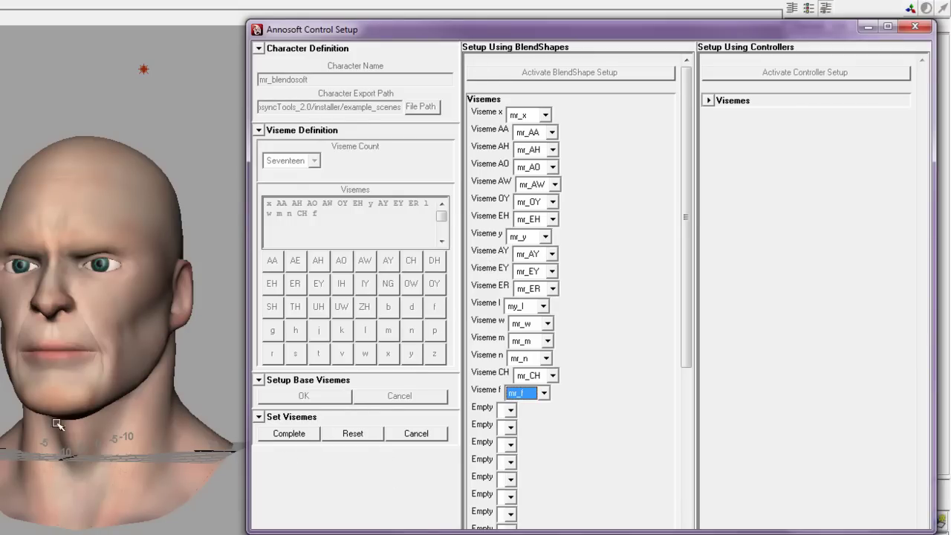
pyautogui.click(297, 434)
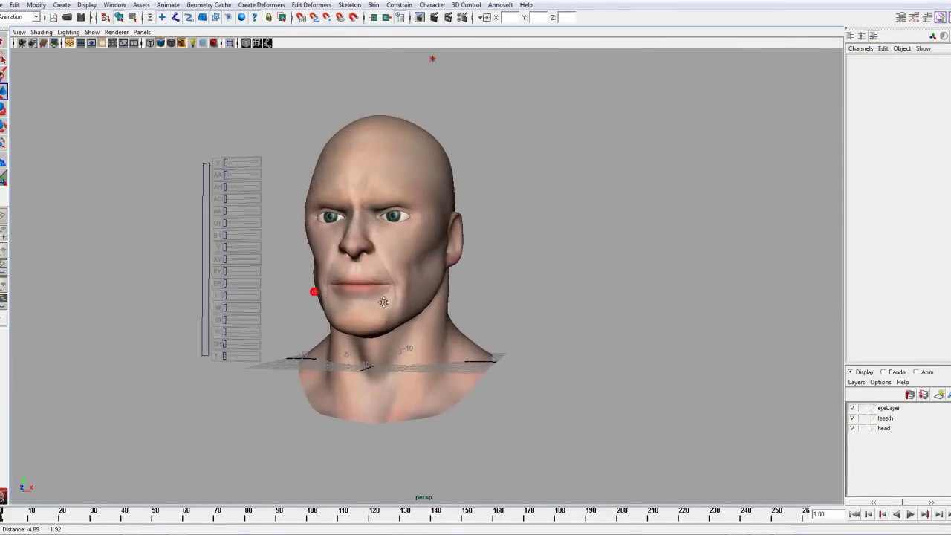
# Step: Test the AA, AH, AO and AW viseme sliders by sliding each handle and returning it to 0
pyautogui.click(265, 191)
pyautogui.moveTo(269, 191)
pyautogui.mouseDown()
pyautogui.moveTo(332, 190)
pyautogui.moveTo(288, 191)
pyautogui.mouseUp()
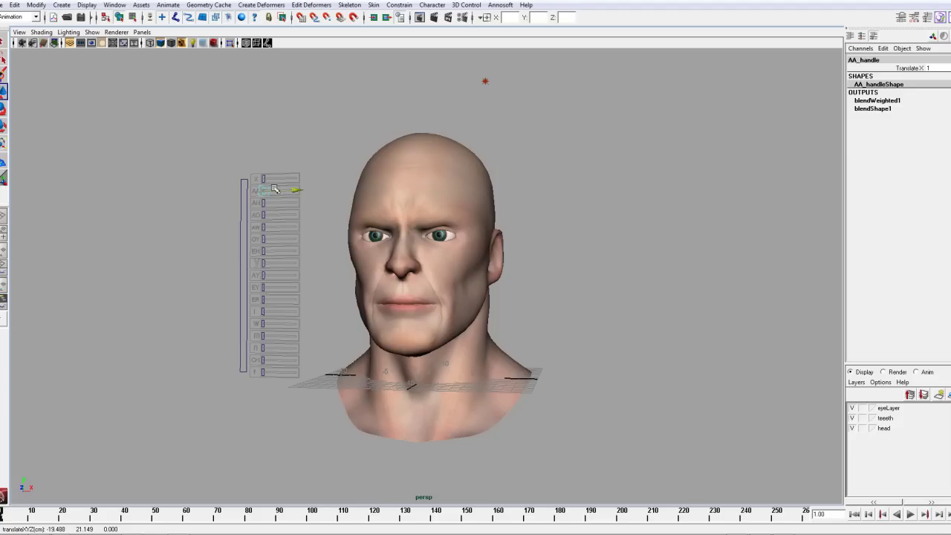
pyautogui.click(262, 203)
pyautogui.moveTo(355, 203); pyautogui.dragTo(261, 213)
pyautogui.click(263, 215)
pyautogui.click(263, 227)
pyautogui.moveTo(315, 226); pyautogui.dragTo(286, 224)
pyautogui.keyDown('alt'); pyautogui.moveTo(477, 235); pyautogui.dragTo(288, 211); pyautogui.keyUp('alt')
pyautogui.press('[')
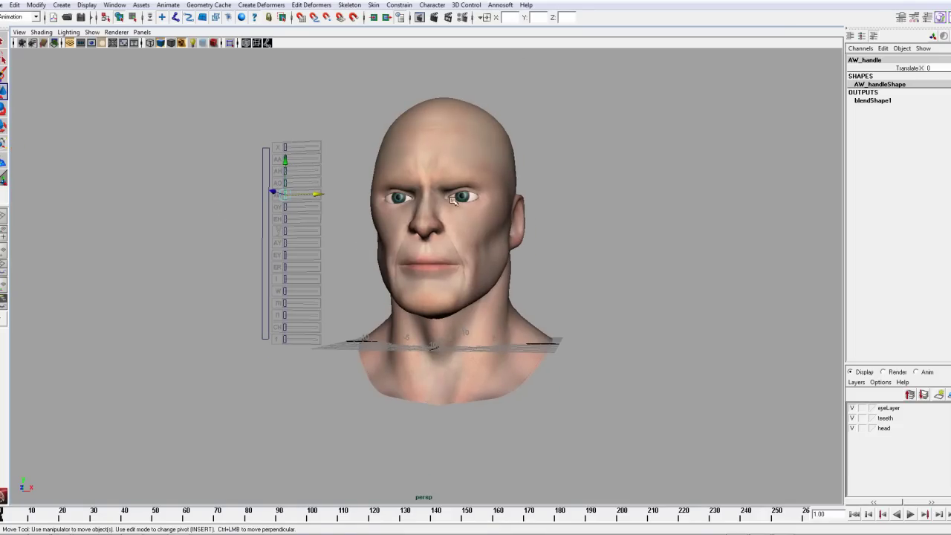
# Step: Inspect the head's blendShape1 channels, test the OY, EH and y viseme sliders, and clear the selection
pyautogui.click(438, 169)
pyautogui.click(876, 174)
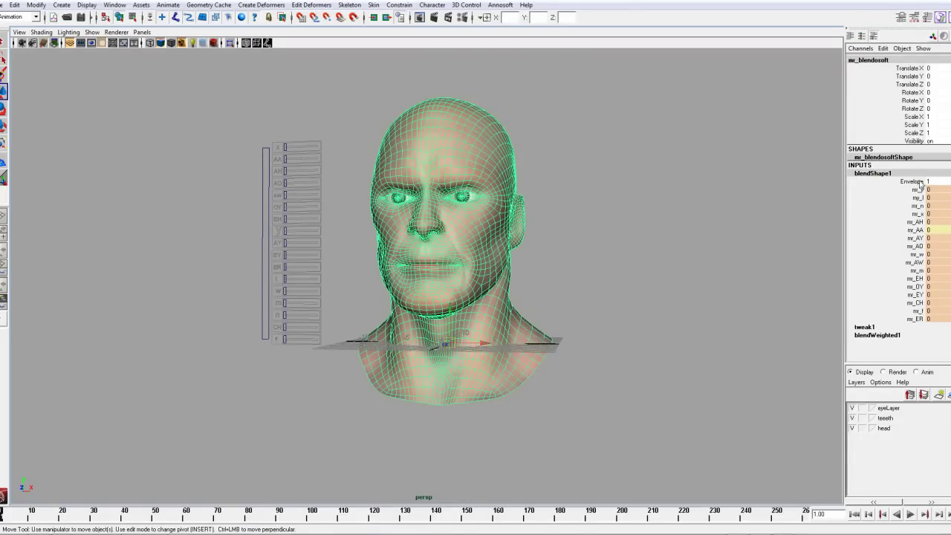
pyautogui.click(292, 208)
pyautogui.moveTo(324, 205); pyautogui.dragTo(267, 216)
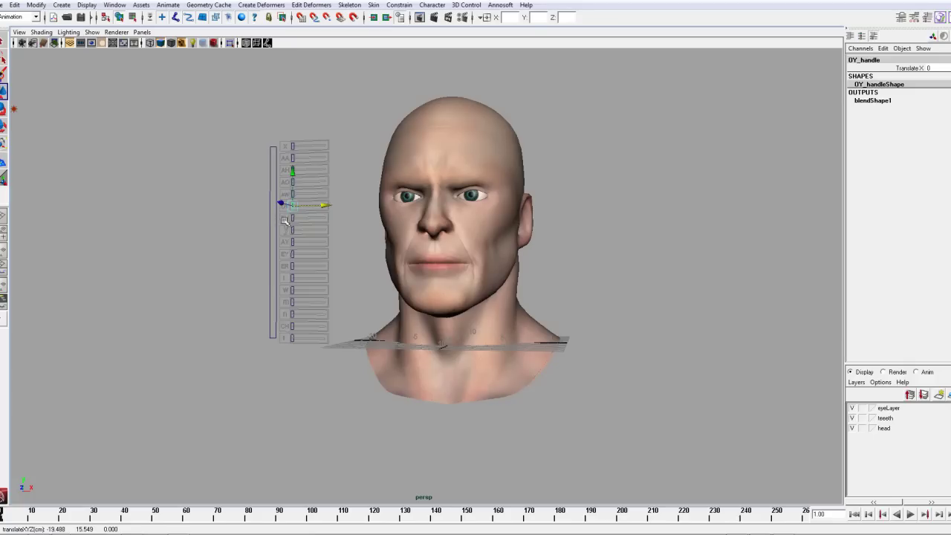
pyautogui.click(292, 218)
pyautogui.moveTo(324, 217); pyautogui.dragTo(260, 227)
pyautogui.click(292, 230)
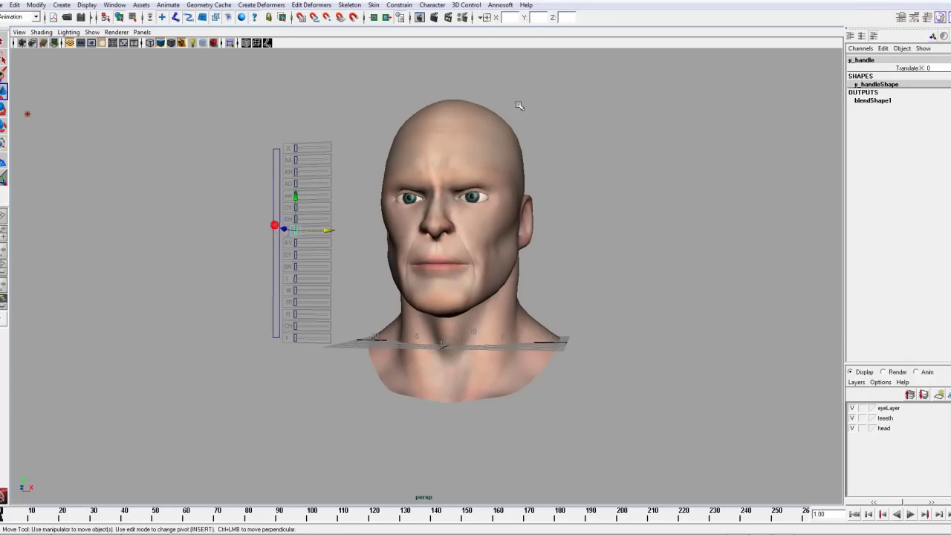
pyautogui.keyDown('alt'); pyautogui.moveTo(402, 230); pyautogui.dragTo(448, 203, button='right'); pyautogui.keyUp('alt')
pyautogui.keyDown('alt'); pyautogui.moveTo(273, 219); pyautogui.dragTo(283, 228, button='middle'); pyautogui.keyUp('alt')
pyautogui.click(263, 206)
pyautogui.keyDown('alt'); pyautogui.moveTo(263, 206); pyautogui.dragTo(359, 209, button='right'); pyautogui.keyUp('alt')
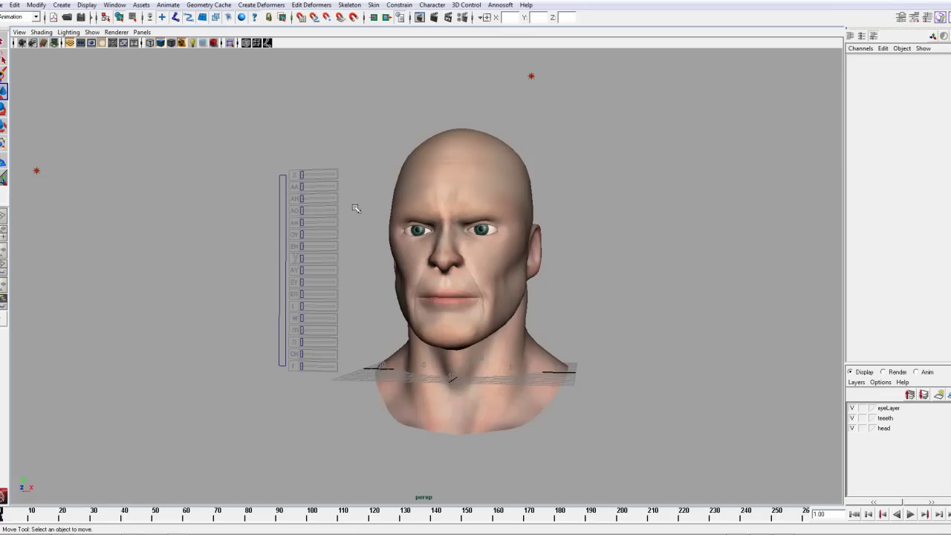
# Step: Import the lip-sync file C:/_DEV/annosoft/samples/mark_vo/audio/001.anno onto the character with the Spline tangent type
pyautogui.keyDown('alt'); pyautogui.moveTo(483, 244); pyautogui.dragTo(434, 213); pyautogui.keyUp('alt')
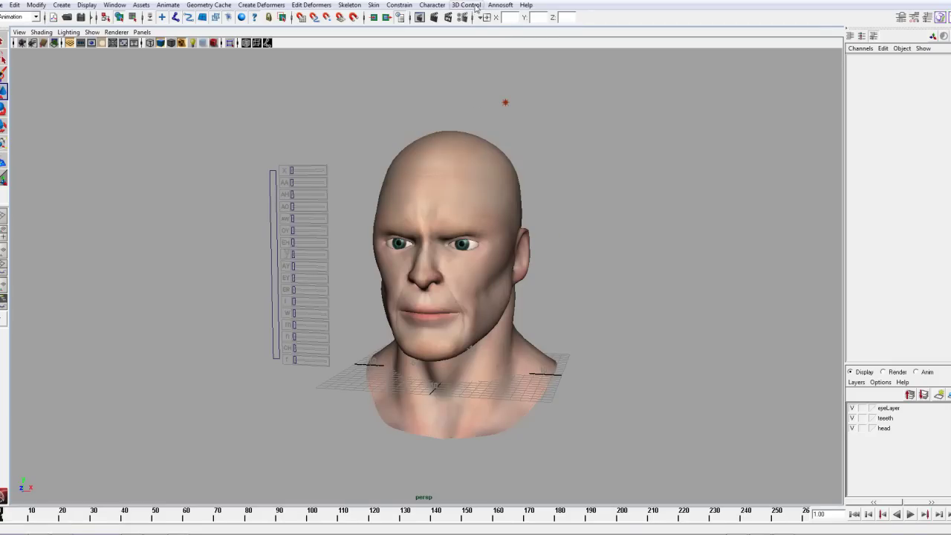
pyautogui.click(500, 5)
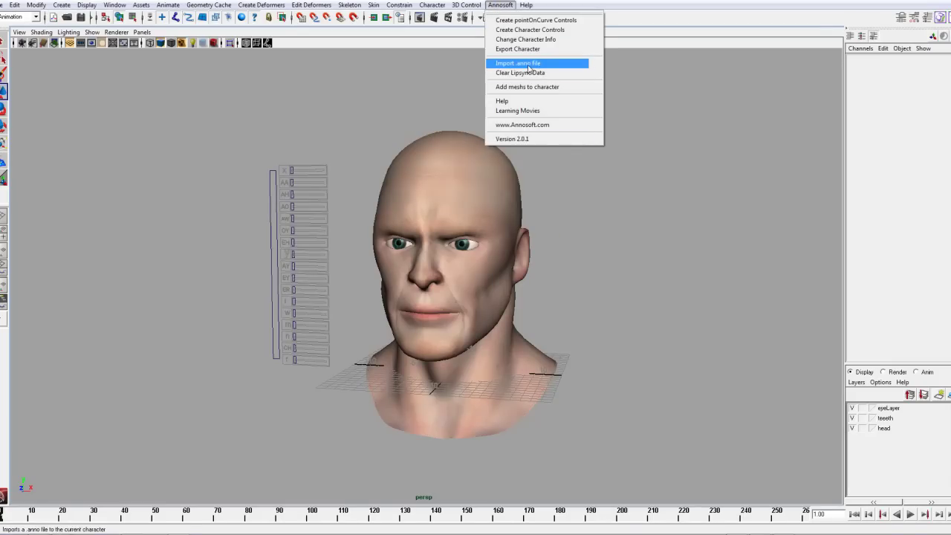
pyautogui.click(526, 66)
pyautogui.moveTo(227, 150); pyautogui.dragTo(580, 89)
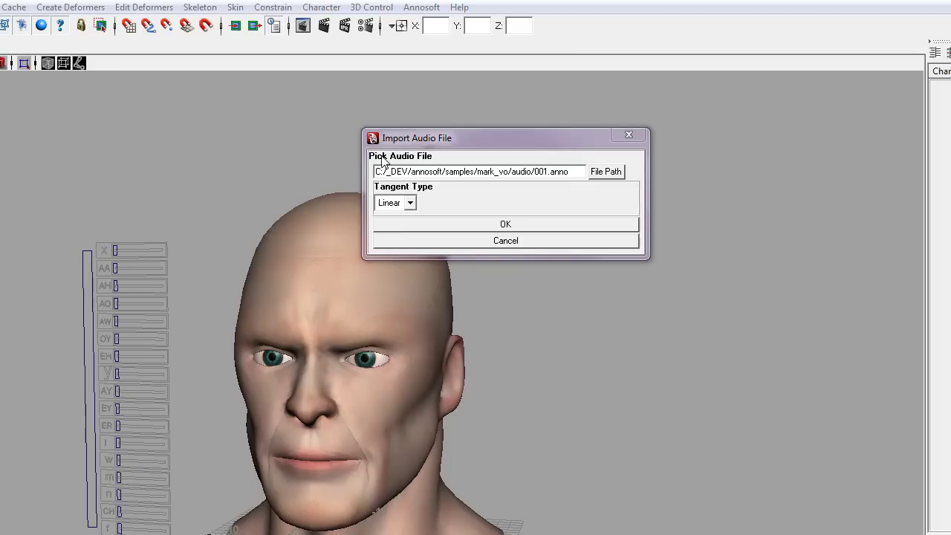
pyautogui.click(399, 203)
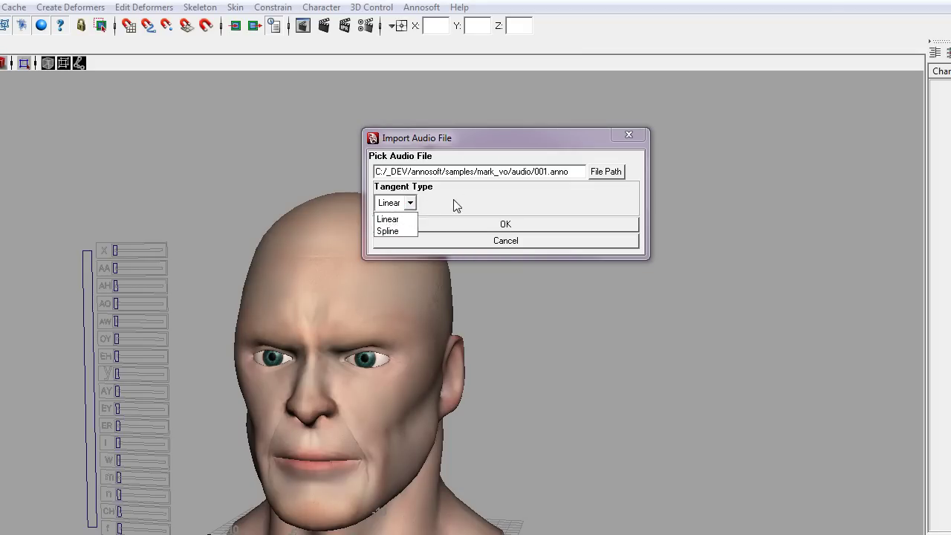
pyautogui.click(404, 272)
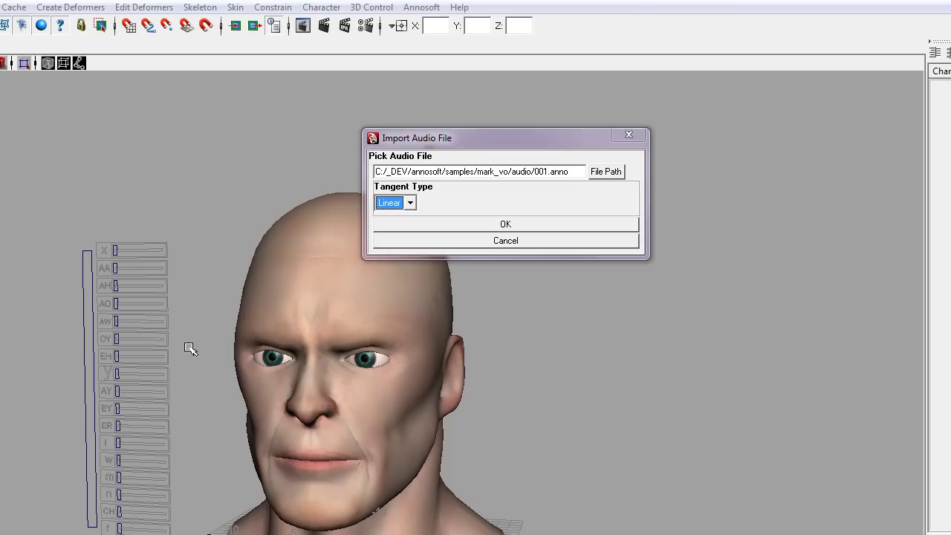
pyautogui.click(391, 205)
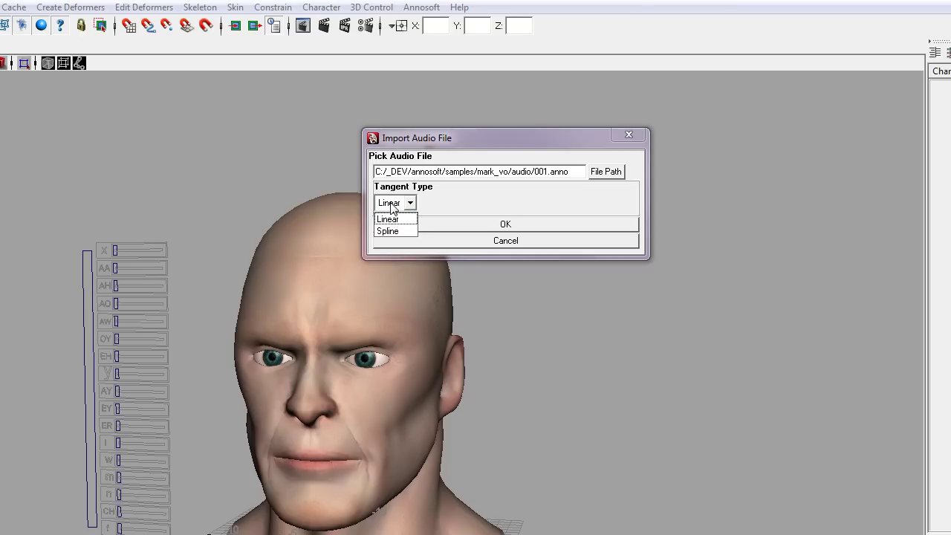
pyautogui.click(376, 218)
pyautogui.click(394, 203)
pyautogui.click(390, 229)
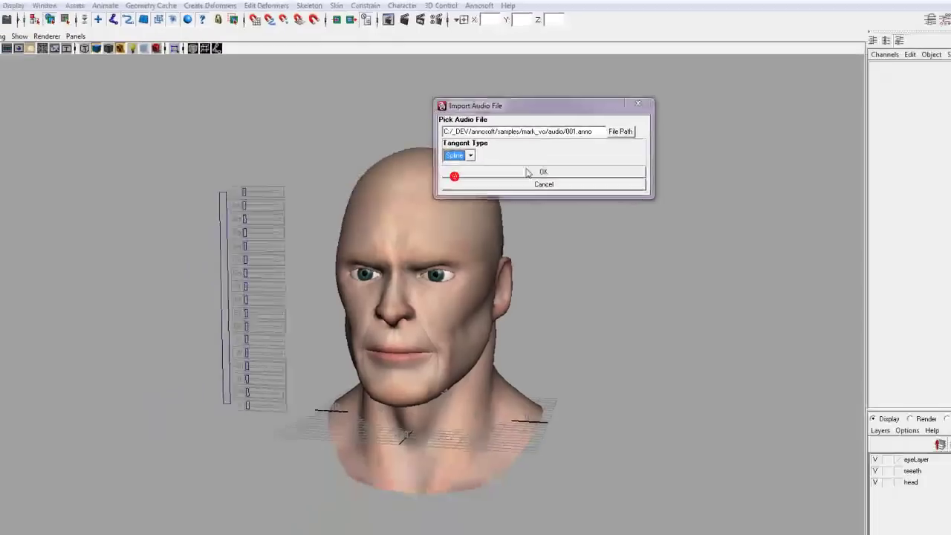
pyautogui.click(481, 224)
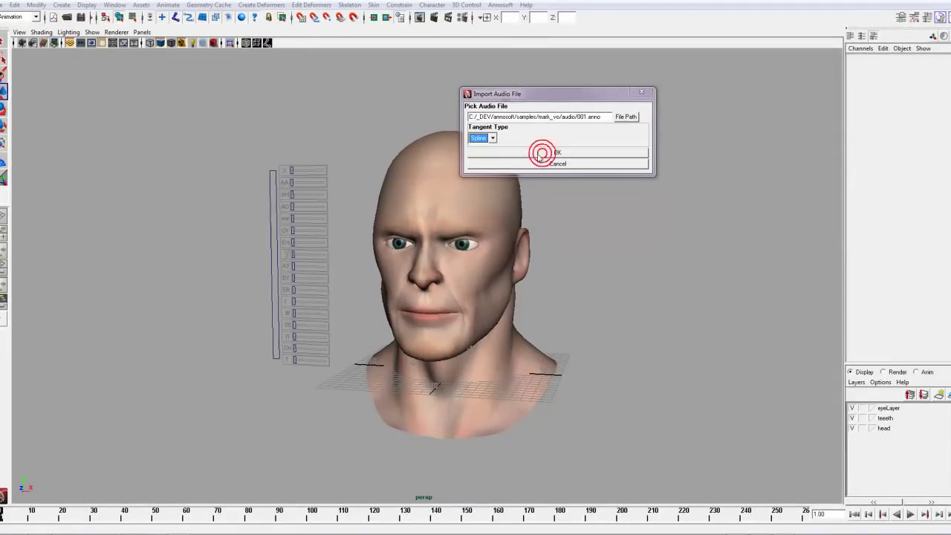
# Step: Scrub the first frames to frame 4, then play the lip-sync animation and stop playback
pyautogui.keyDown('alt'); pyautogui.moveTo(240, 327); pyautogui.dragTo(257, 307); pyautogui.keyUp('alt')
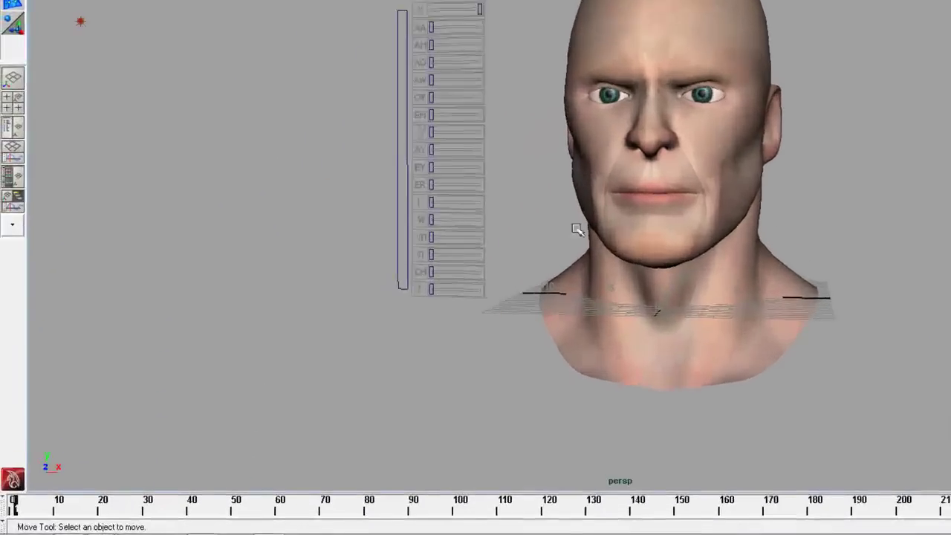
pyautogui.moveTo(17, 507); pyautogui.dragTo(30, 475)
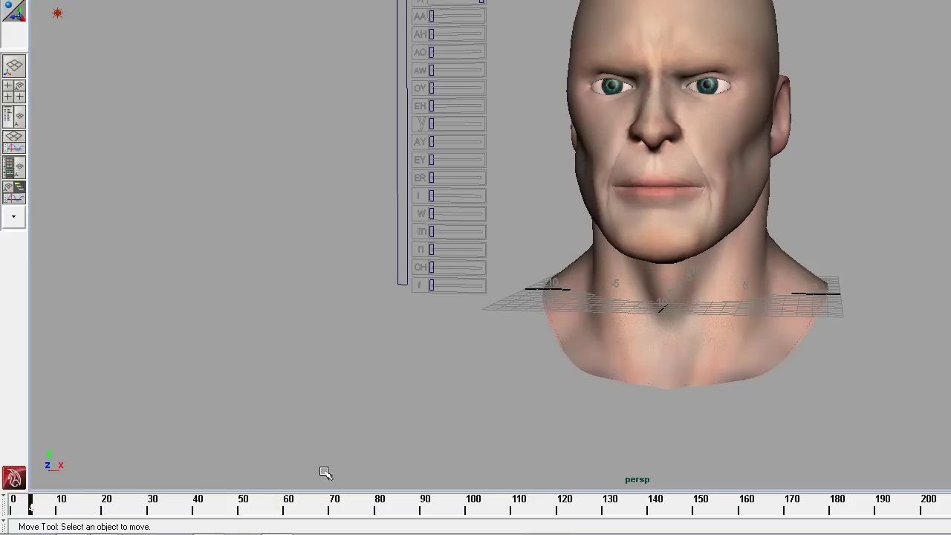
pyautogui.click(948, 506)
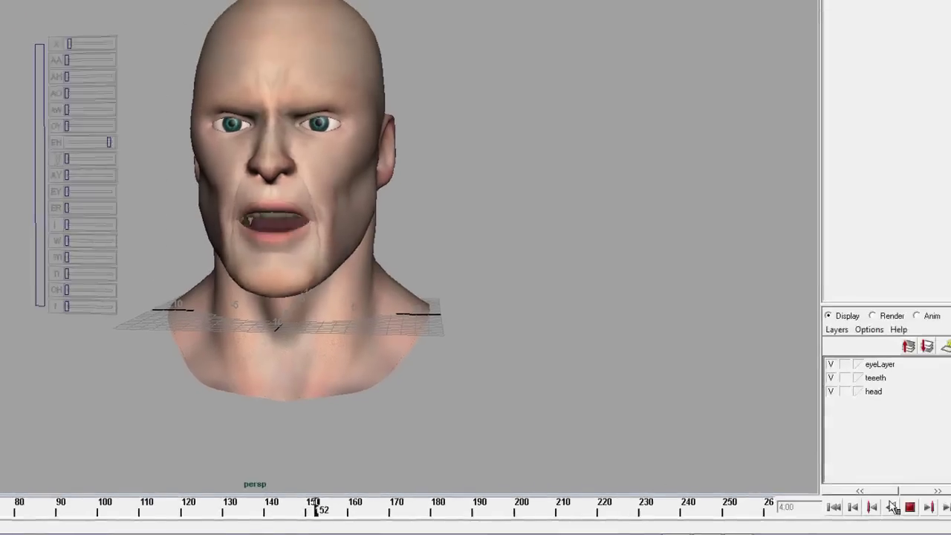
pyautogui.click(884, 507)
pyautogui.keyDown('alt'); pyautogui.moveTo(535, 331); pyautogui.dragTo(477, 325); pyautogui.keyUp('alt')
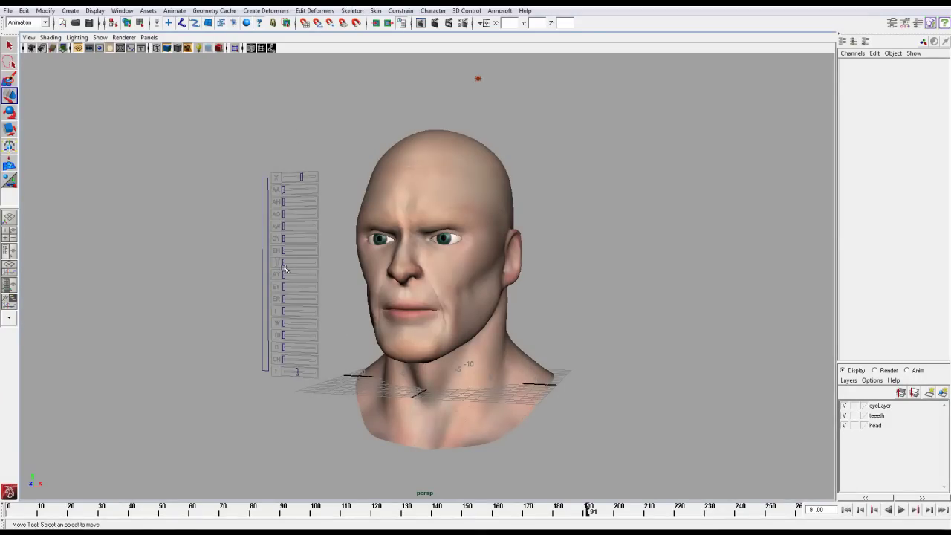
pyautogui.keyDown('alt'); pyautogui.moveTo(477, 180); pyautogui.dragTo(478, 174, button='middle'); pyautogui.keyUp('alt')
pyautogui.keyDown('alt'); pyautogui.moveTo(500, 158); pyautogui.dragTo(490, 165); pyautogui.keyUp('alt')
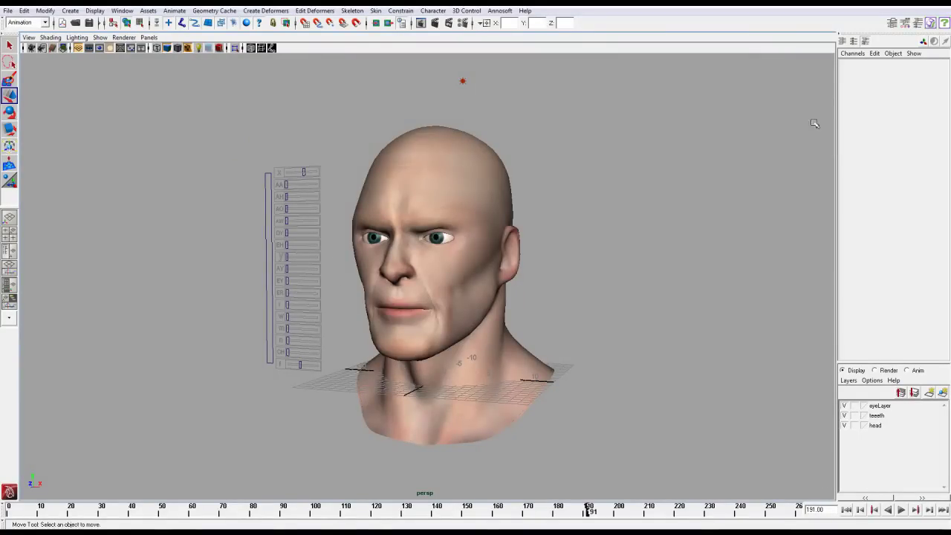
pyautogui.click(9, 217)
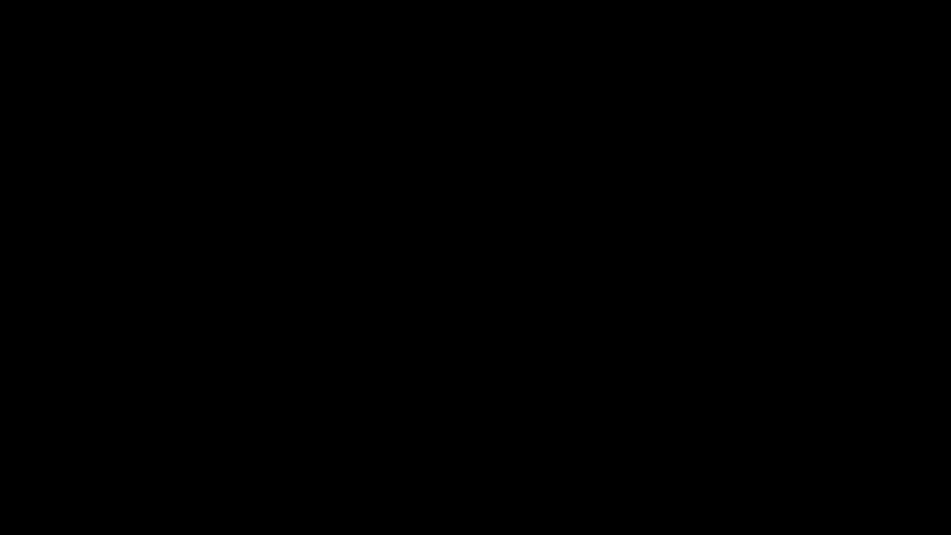